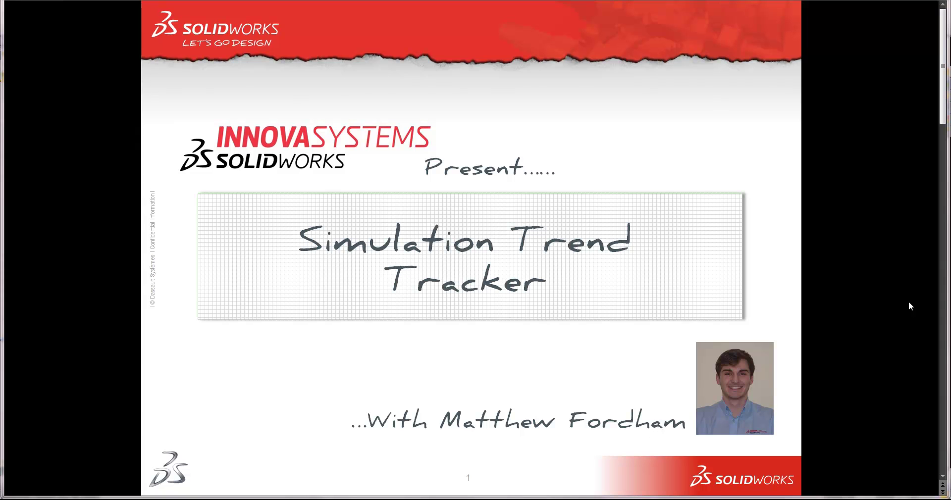
Switch from the title slideshow to the SolidWorks window showing the red Stool part.
key(alt+Tab)
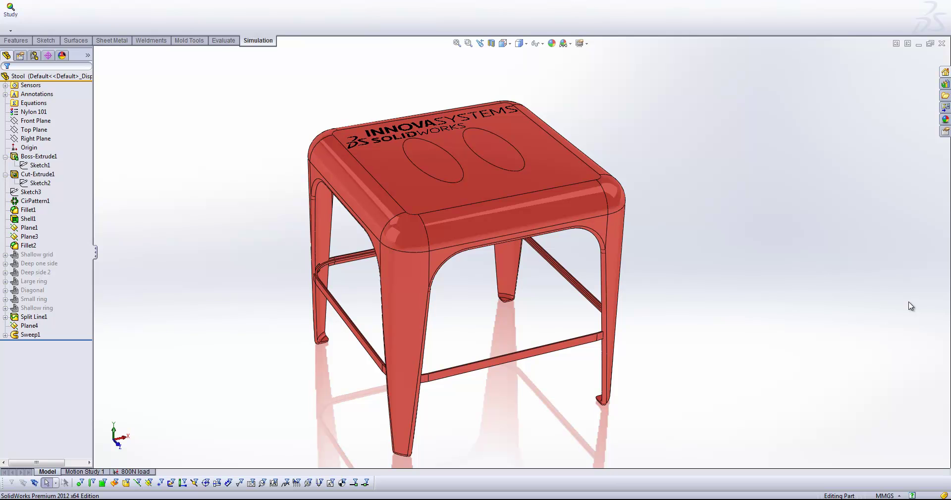
middle_drag(910, 306, 533, 228)
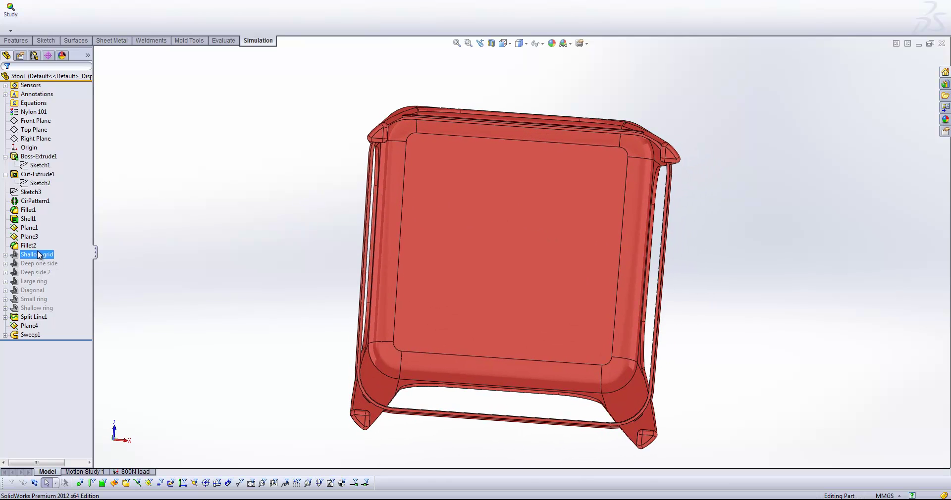
click(34, 308)
click(33, 255)
key(Escape)
middle_drag(163, 411, 503, 254)
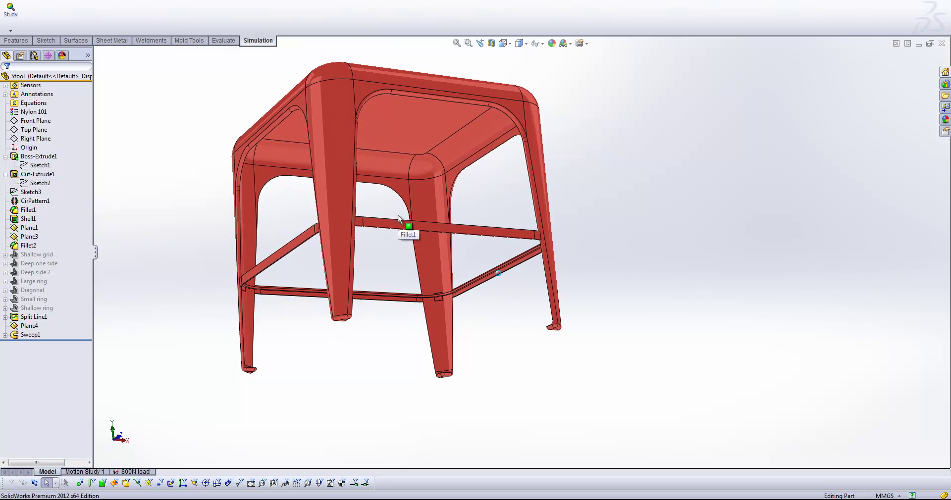
middle_drag(399, 218, 645, 202)
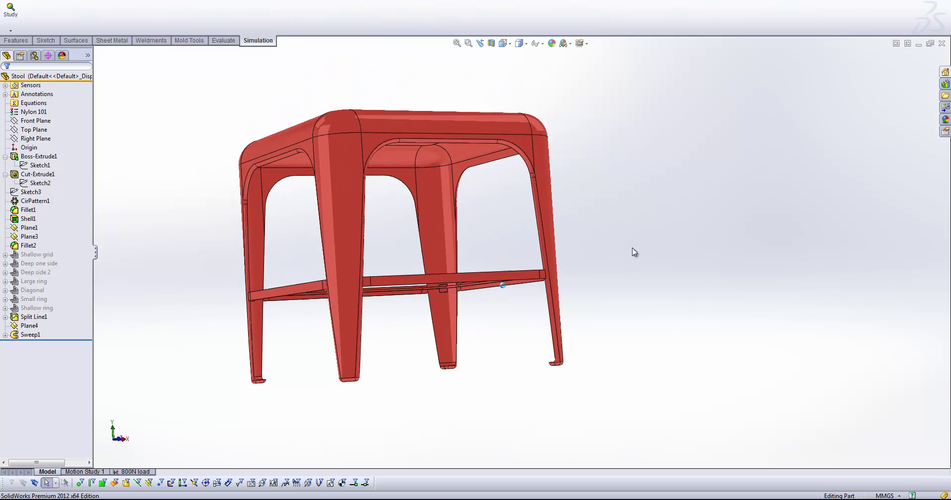
Open the 800N load study and inspect the 800 N Force-1 on the seat ovals and four fixed feet.
middle_drag(620, 259, 250, 456)
click(134, 471)
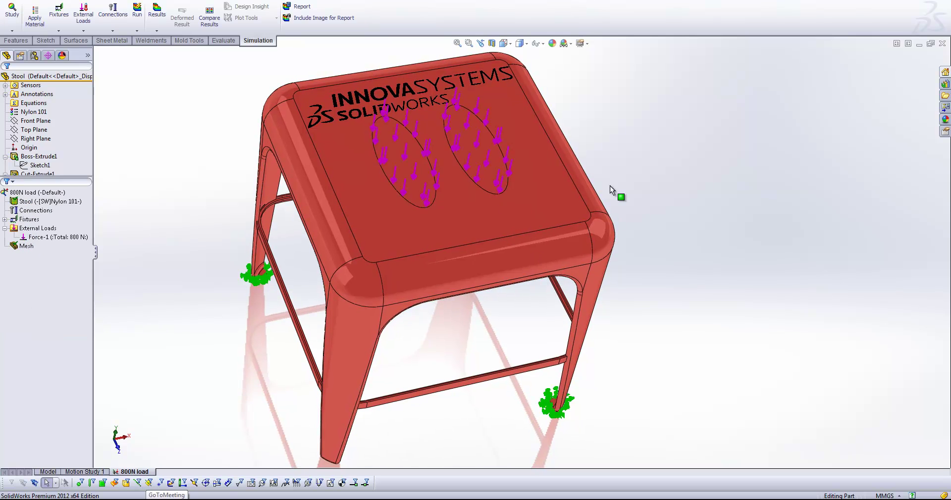
middle_drag(663, 149, 677, 109)
click(415, 201)
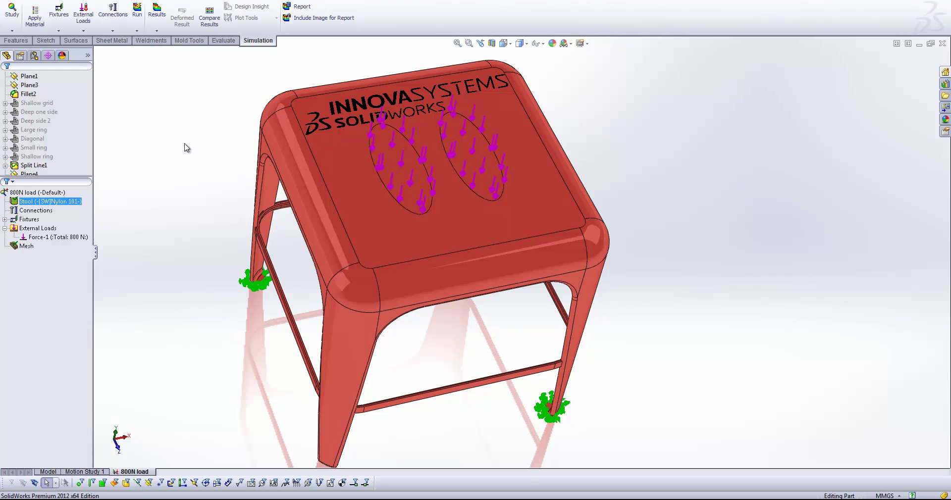
middle_drag(184, 143, 213, 155)
middle_drag(497, 396, 521, 399)
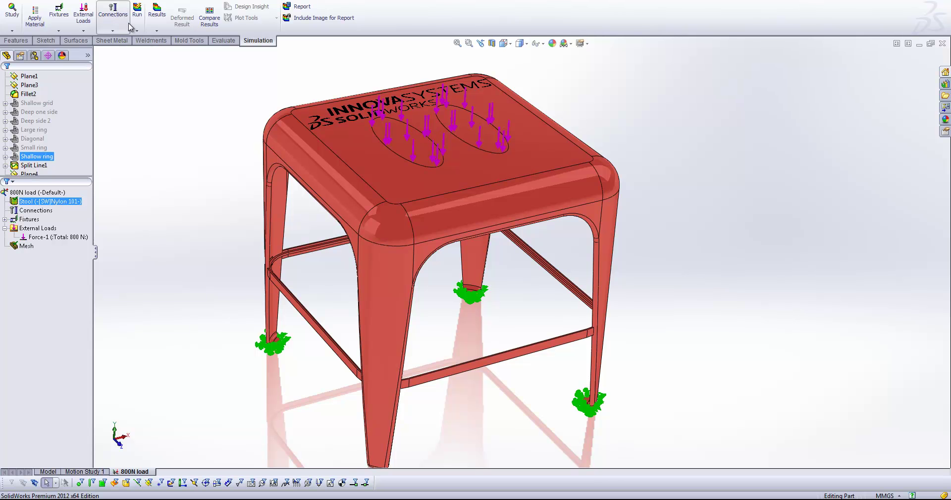
Run the 800N load study and display the Stress1 von Mises plot, peaking at 118,202,544 N/m^2.
click(137, 9)
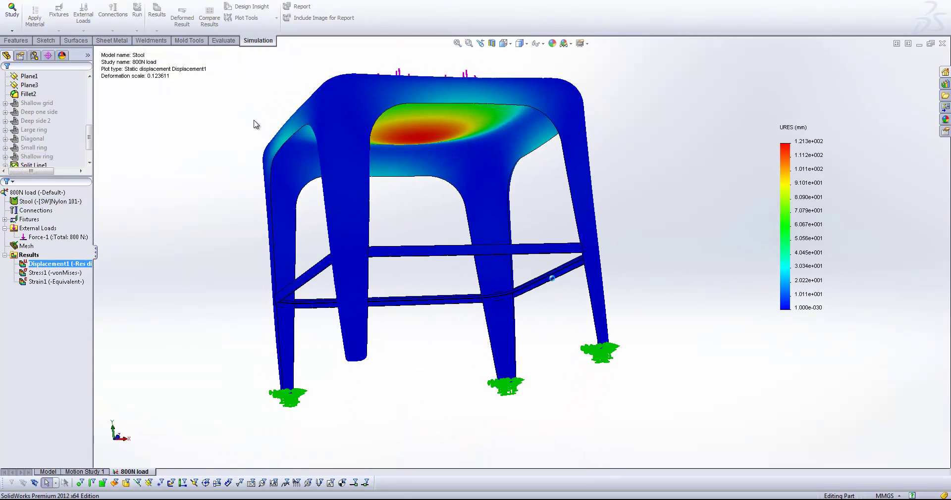
click(43, 273)
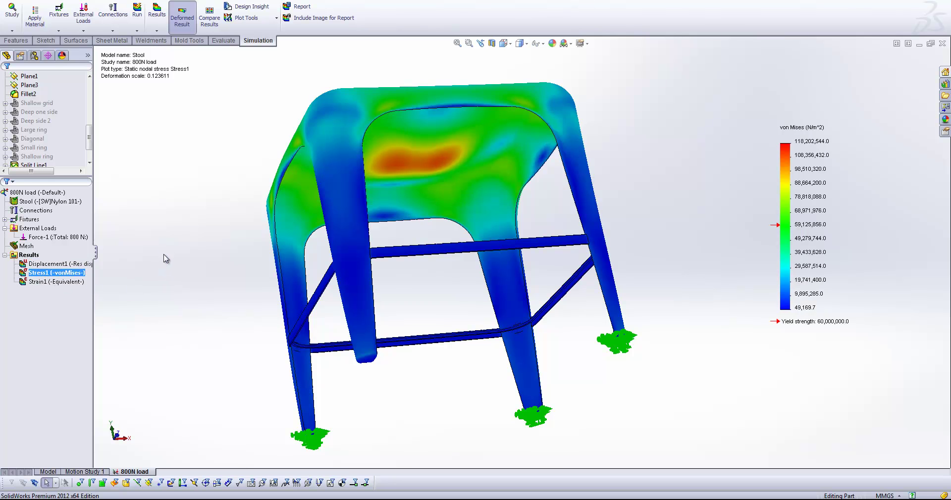
key(ctrl+6)
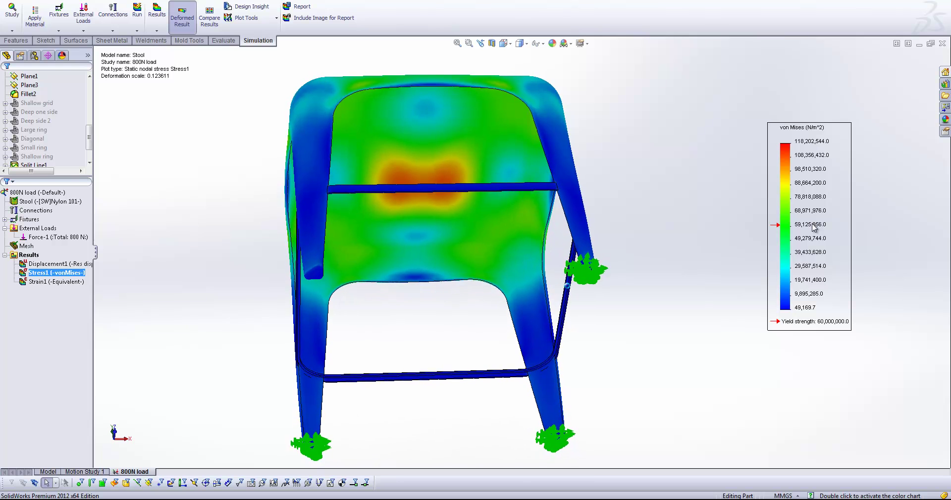
key(ctrl+7)
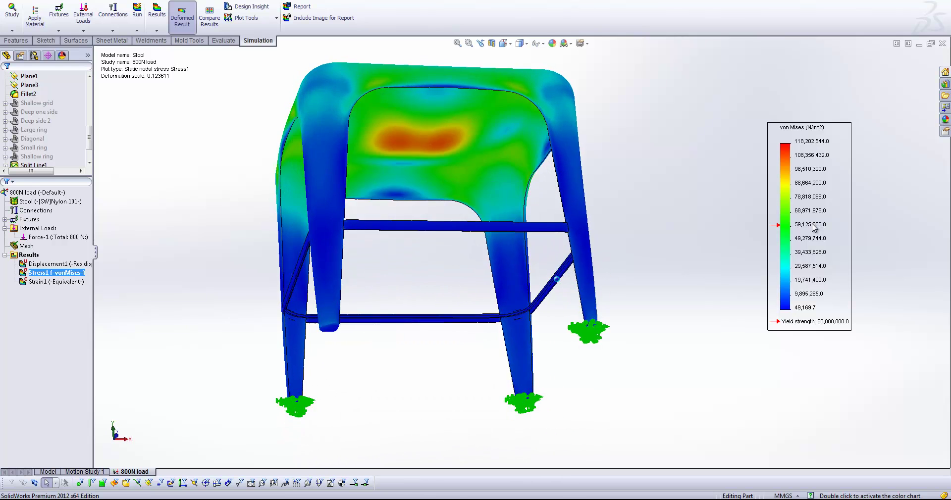
Insert a Trend Tracker under the 800N load study and mark the current results as Baseline.
right_click(15, 193)
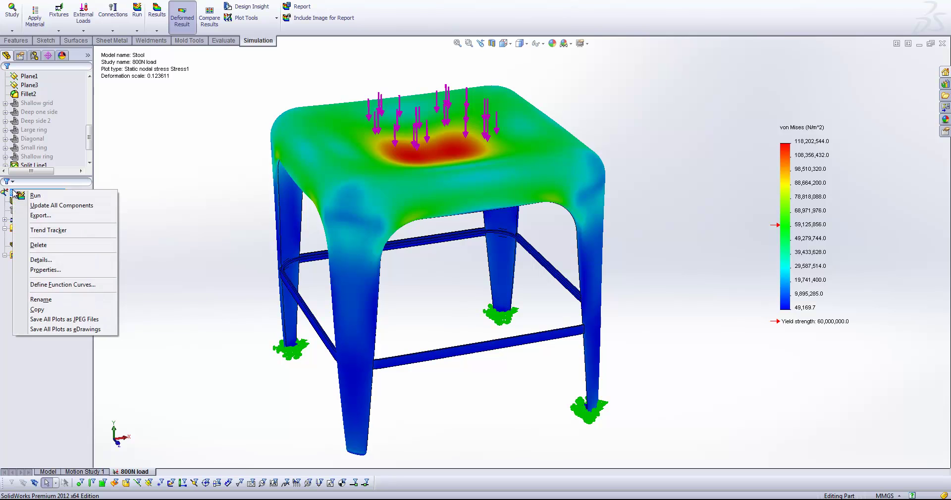
click(48, 230)
click(23, 257)
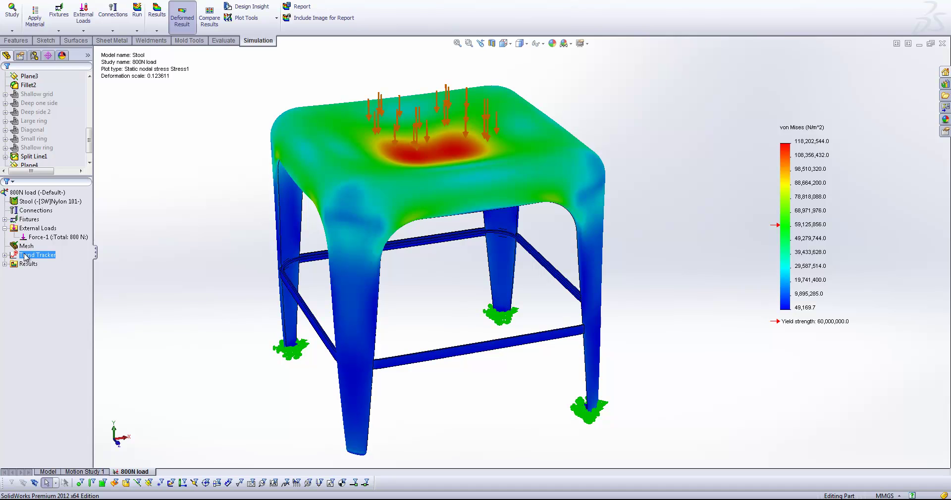
right_click(20, 257)
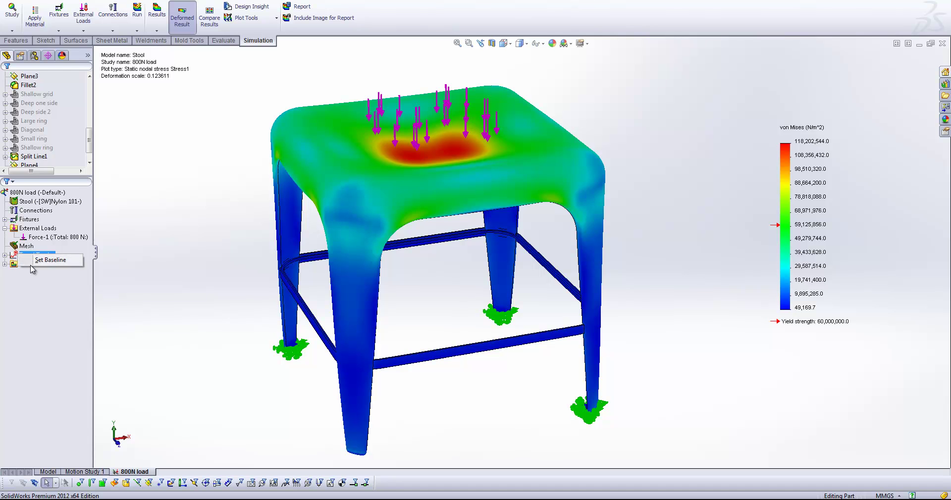
click(51, 260)
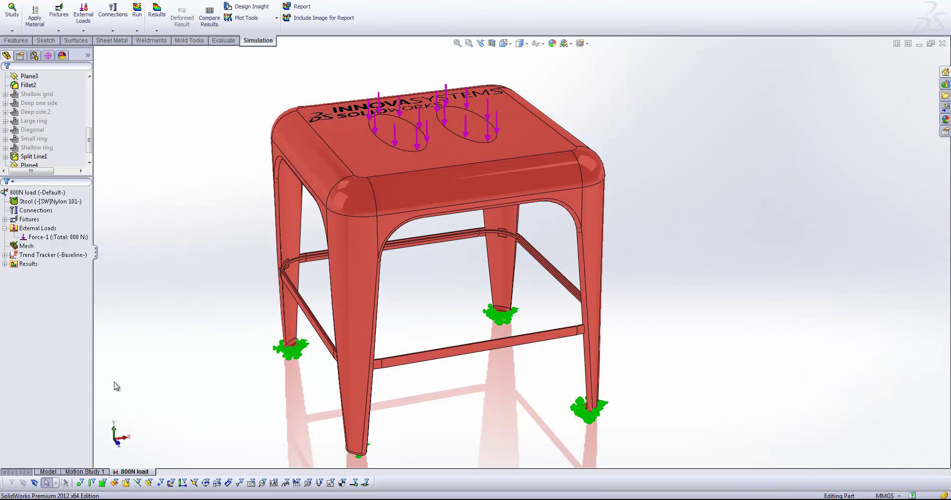
Unsuppress the Shallow grid feature in the Stool part and view the ribbed seat underside.
click(48, 471)
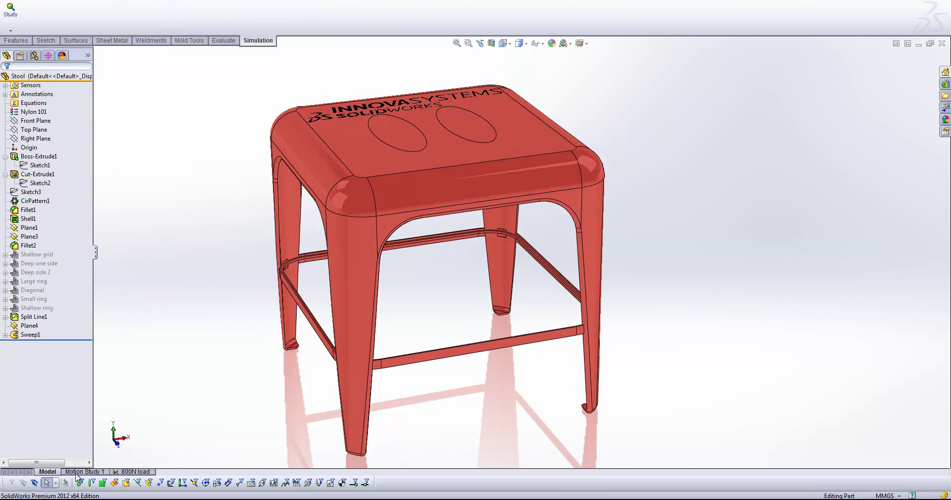
middle_drag(513, 392, 490, 198)
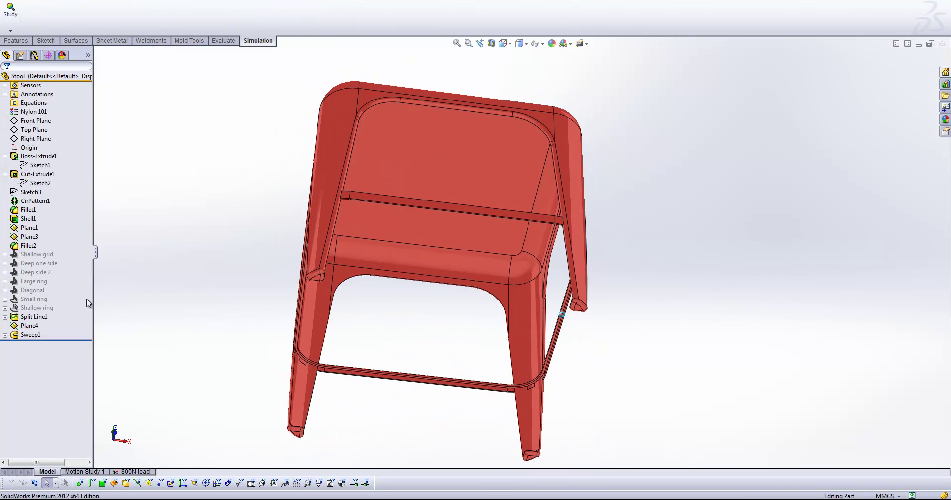
right_click(33, 255)
click(74, 225)
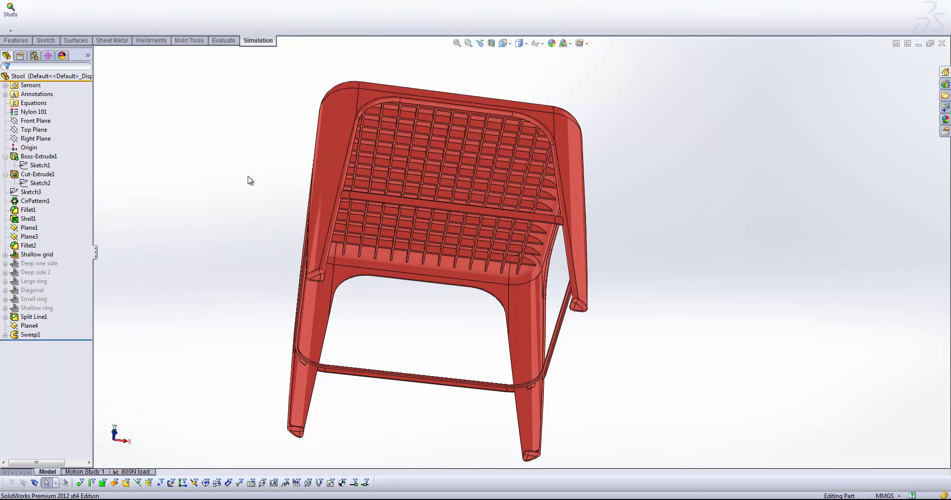
middle_drag(530, 165, 575, 253)
middle_drag(501, 198, 509, 145)
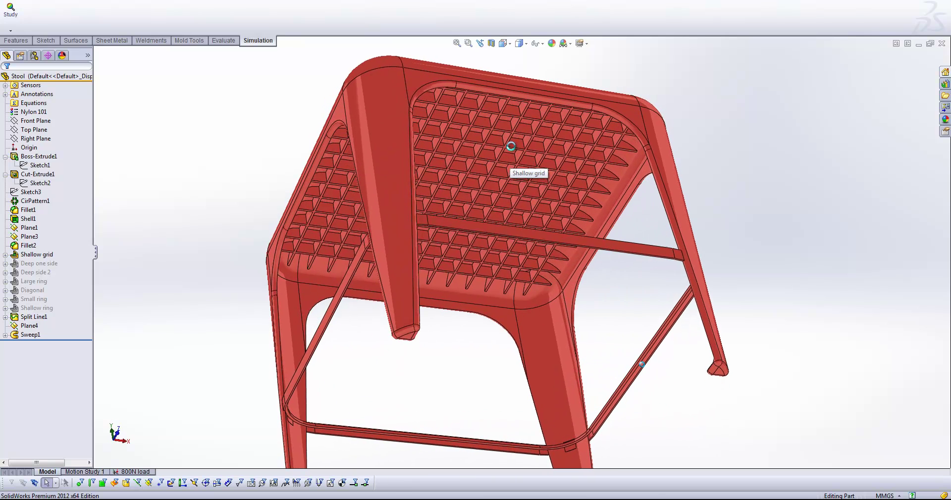
Rerun the 800N load study with grid ribs and show Stress1, now peaking at 84,526,096 N/m^2.
click(136, 472)
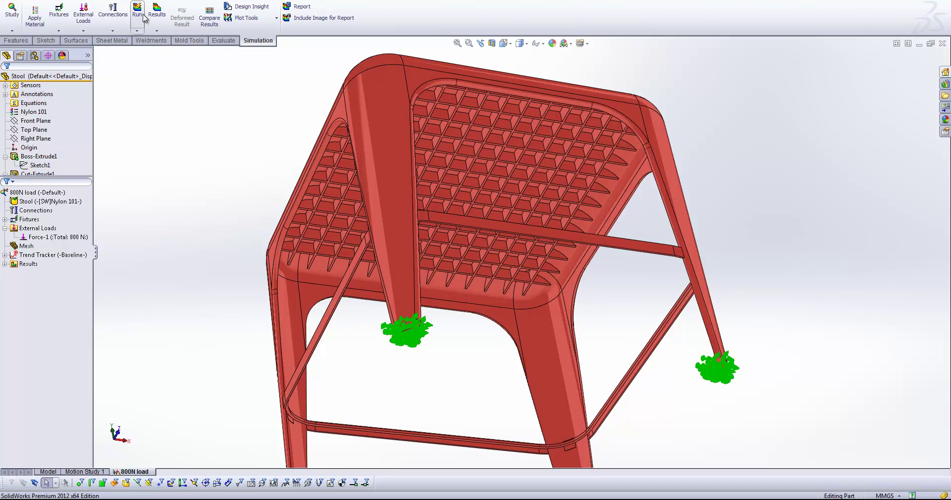
click(137, 10)
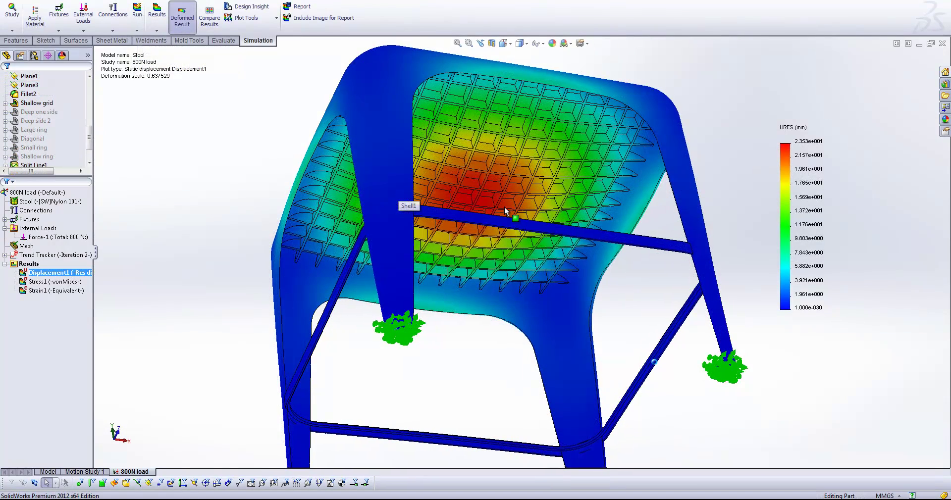
click(40, 281)
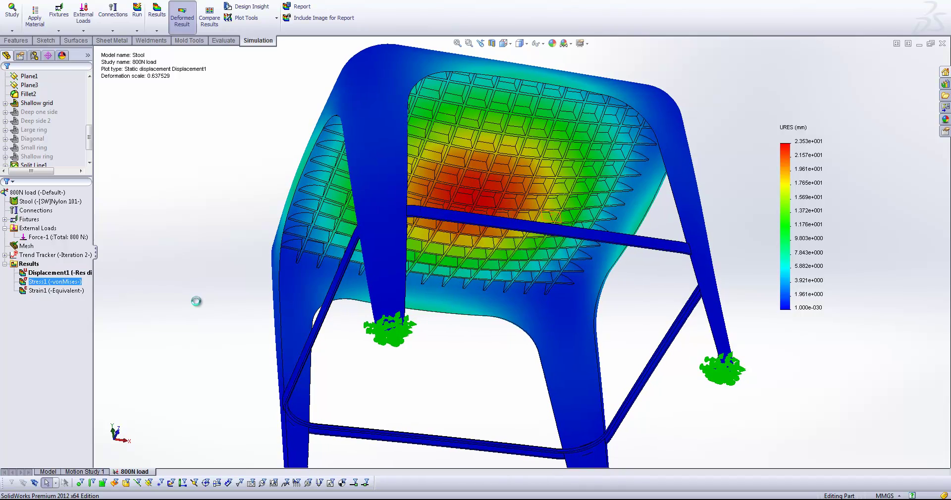
middle_drag(194, 266, 446, 198)
Review the Trend Tracker's Mass2 and Stress2 trends, with mass rising from 0.099 to 0.122 kg.
click(5, 255)
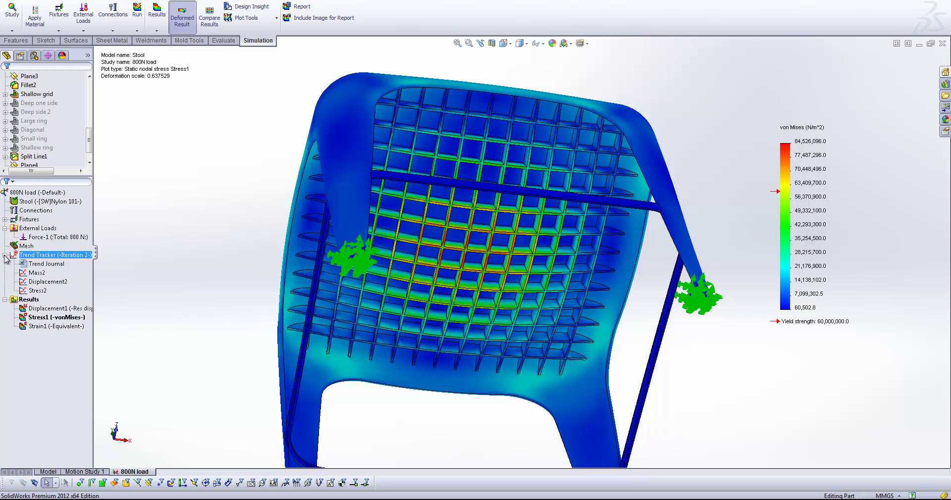
click(37, 272)
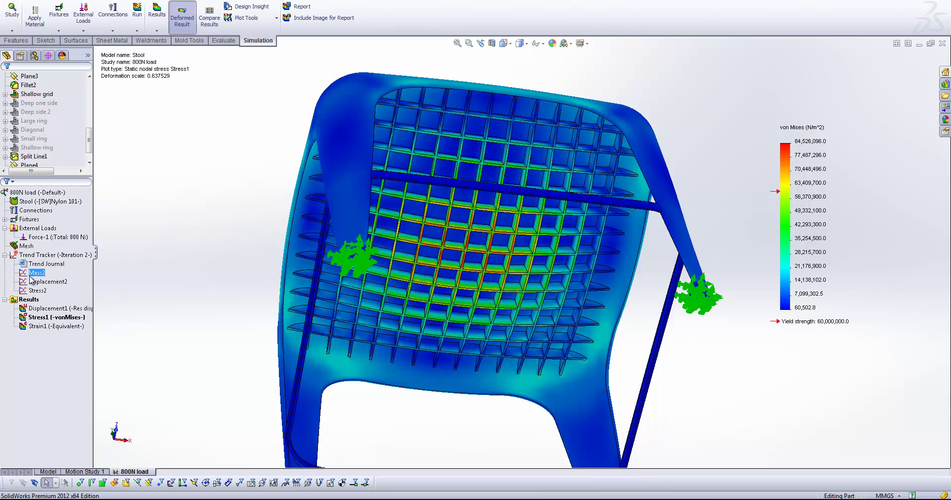
key(Down)
key(Down)
key(Up)
key(Up)
key(Down)
click(40, 290)
click(23, 272)
double_click(24, 274)
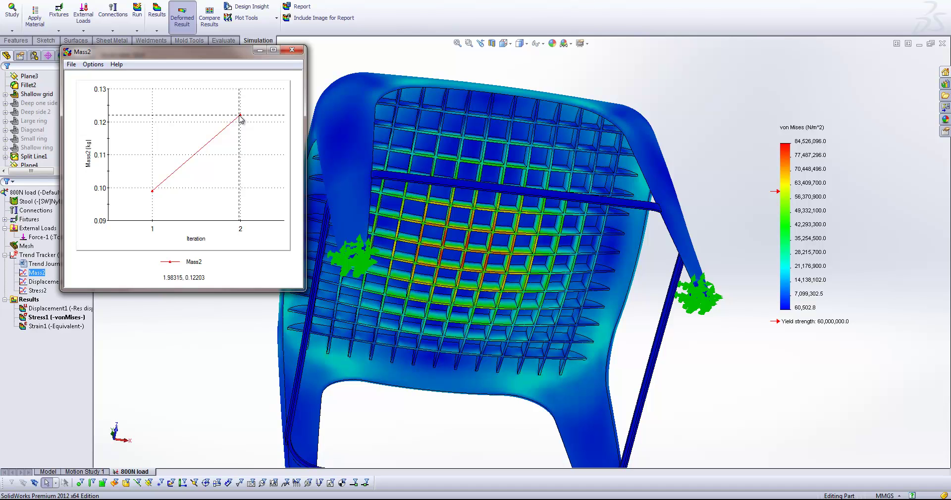
click(292, 50)
ctrl+click(44, 281)
ctrl+click(42, 290)
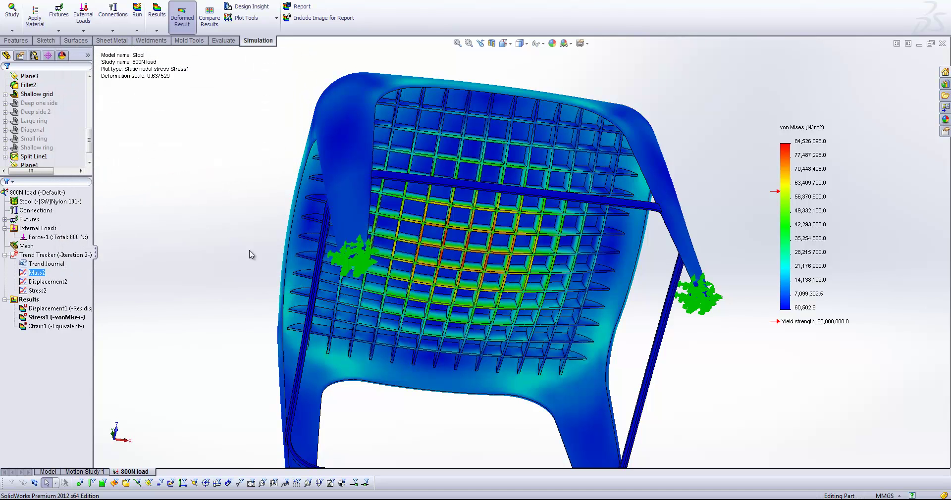
scroll(238, 259, up, 1)
middle_drag(240, 259, 235, 256)
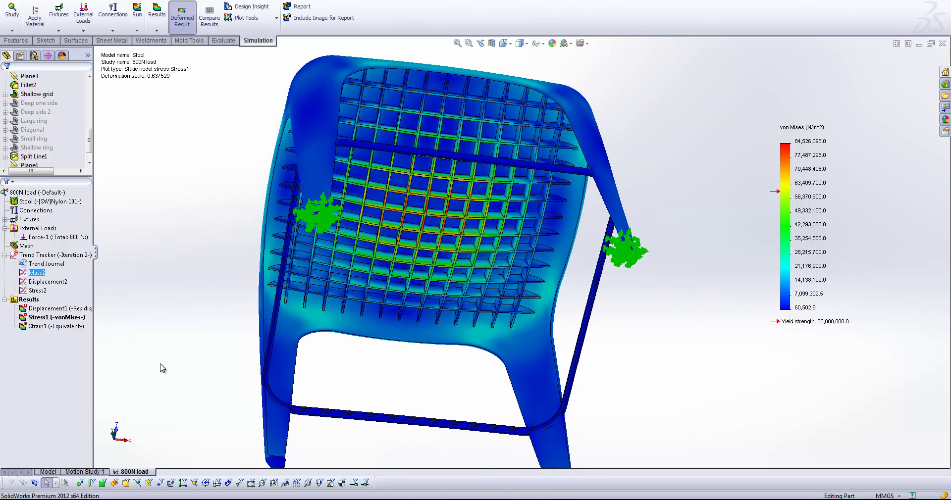
In the part model, suppress the Shallow grid ribs and unsuppress the Deep one side ribs.
click(48, 471)
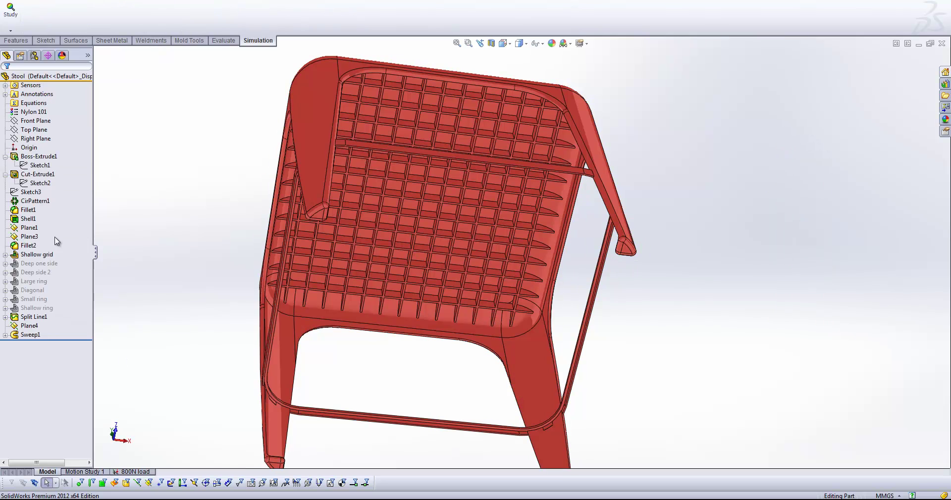
click(40, 252)
right_click(39, 252)
click(63, 231)
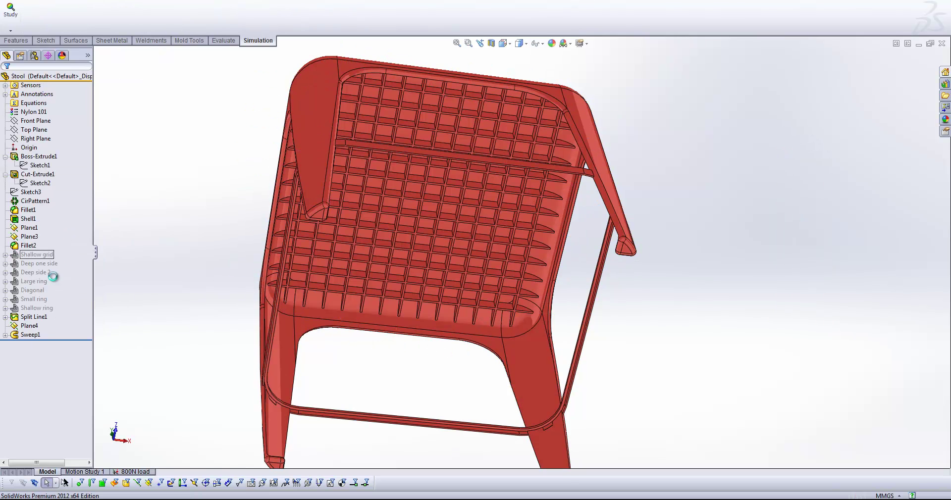
right_click(38, 263)
click(67, 241)
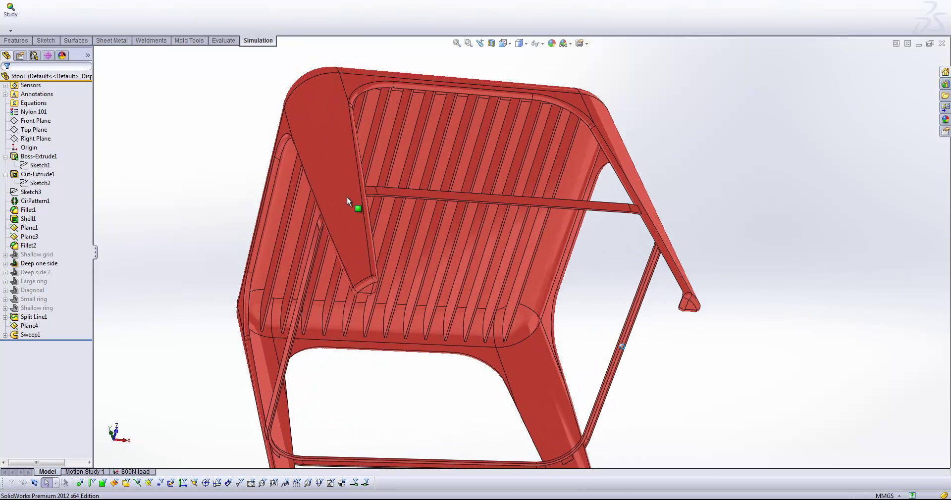
middle_drag(356, 184, 433, 154)
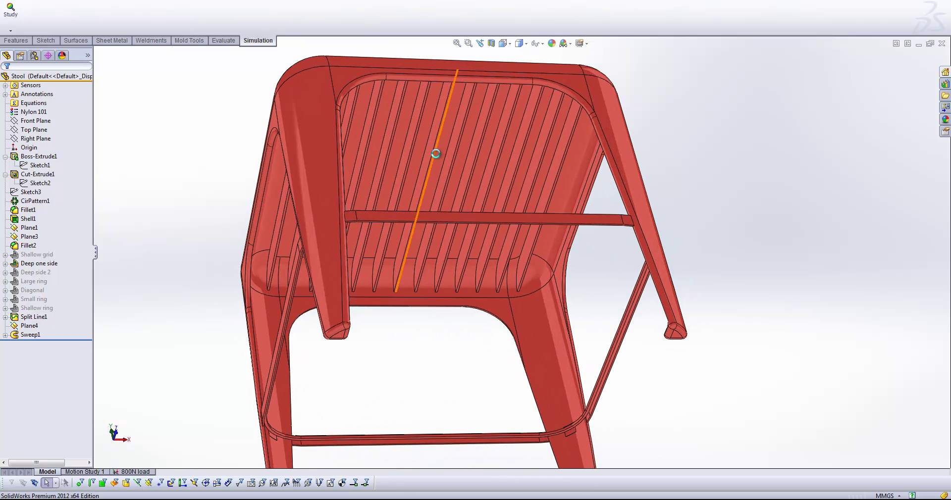
Rerun the 800N load study with deep ribs and check Stress1, peaking at 72,542,280 N/m^2.
click(140, 472)
click(138, 11)
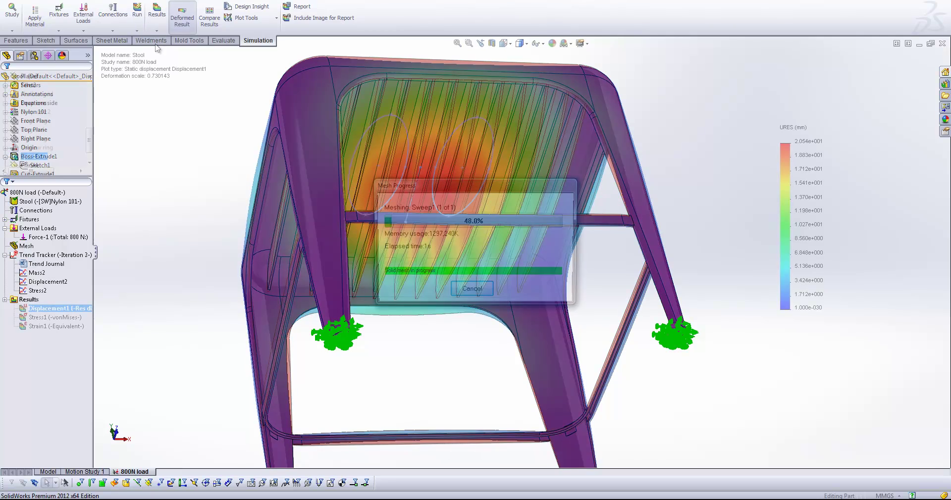
click(47, 317)
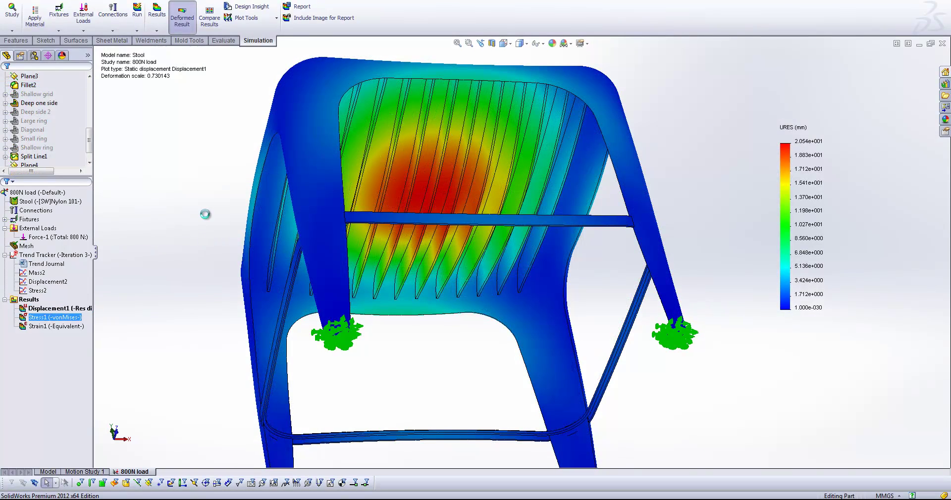
click(49, 472)
click(35, 273)
Try the Deep side 2 crosswise ribs under the seat, then suppress them again.
ctrl+click(39, 263)
right_click(39, 263)
click(19, 279)
right_click(17, 276)
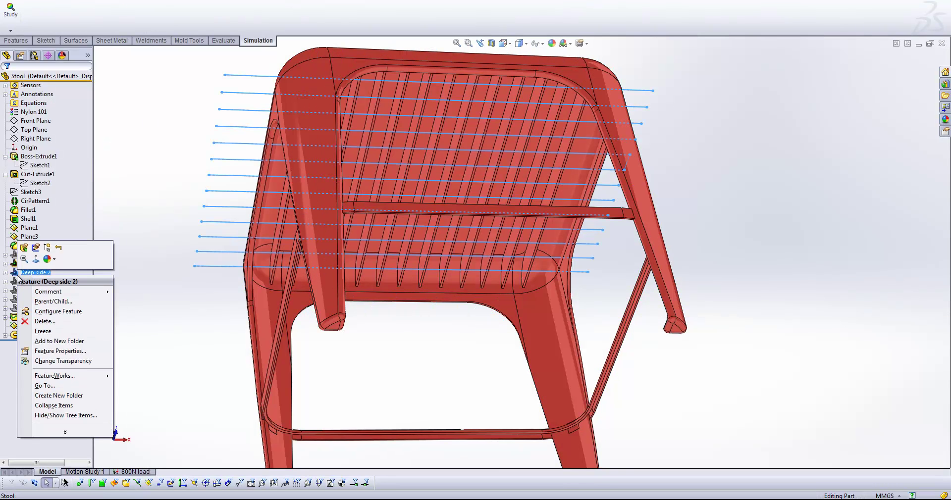
click(47, 247)
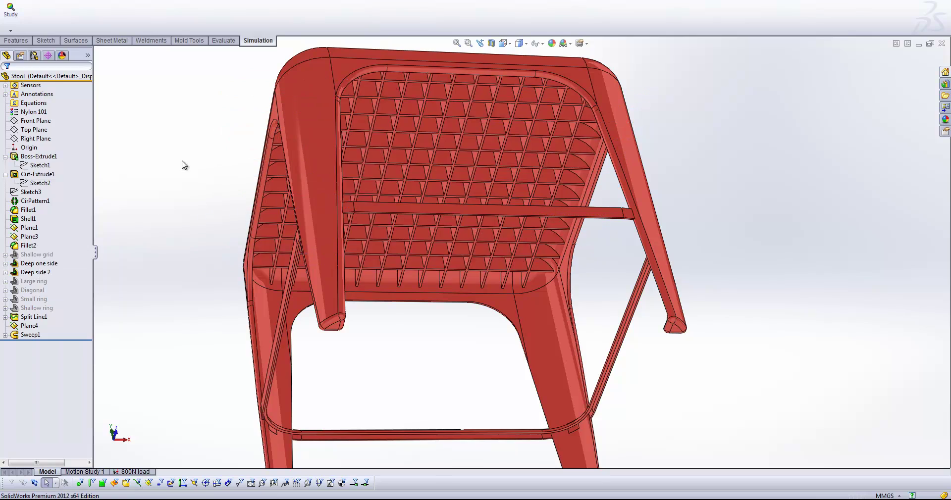
middle_drag(185, 165, 74, 299)
click(34, 273)
right_click(33, 275)
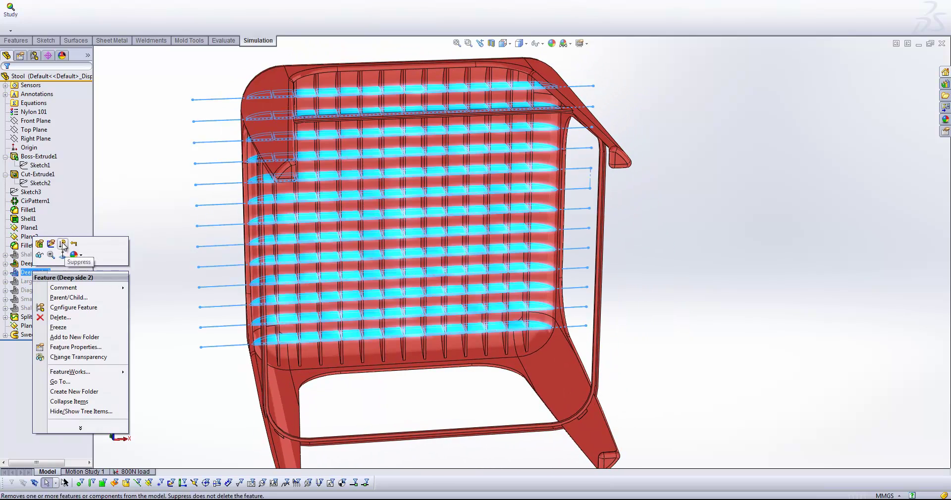
click(62, 245)
Unsuppress the Large ring and Small ring rib features beneath the seat.
right_click(36, 281)
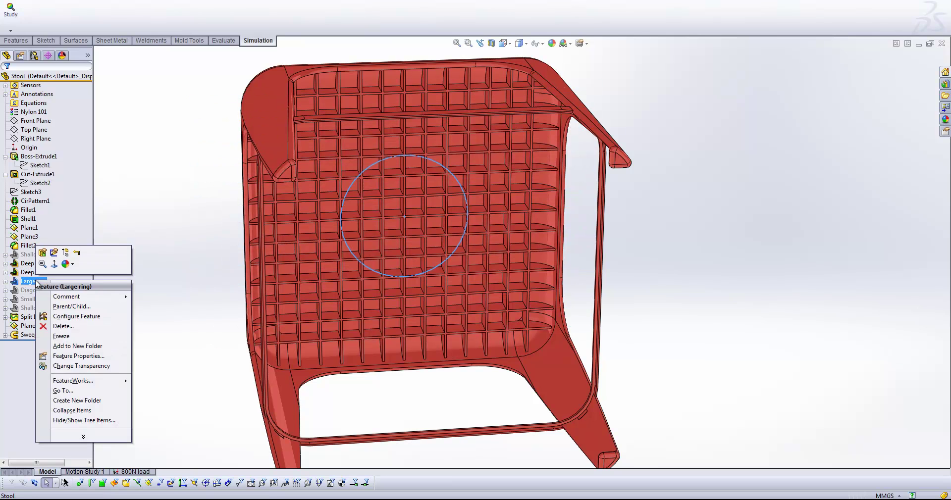
click(63, 254)
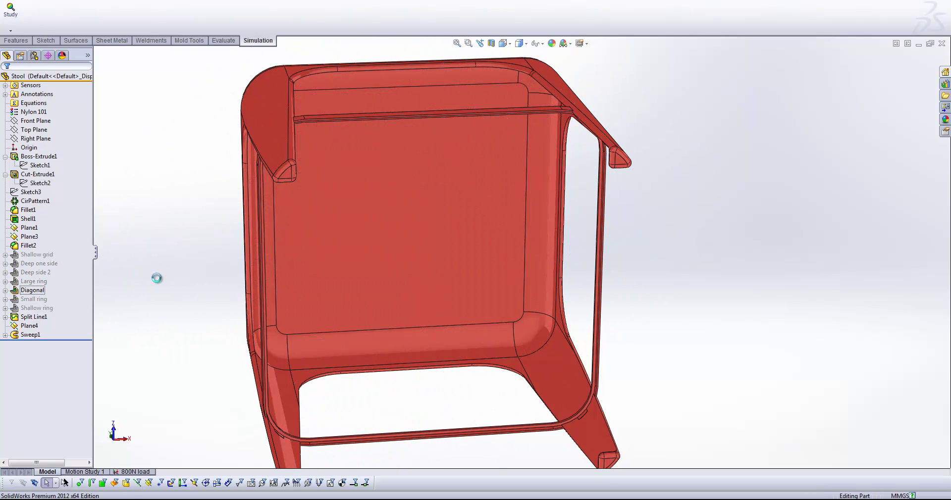
click(47, 309)
click(40, 299)
right_click(40, 299)
click(69, 271)
click(31, 308)
middle_drag(179, 275, 189, 293)
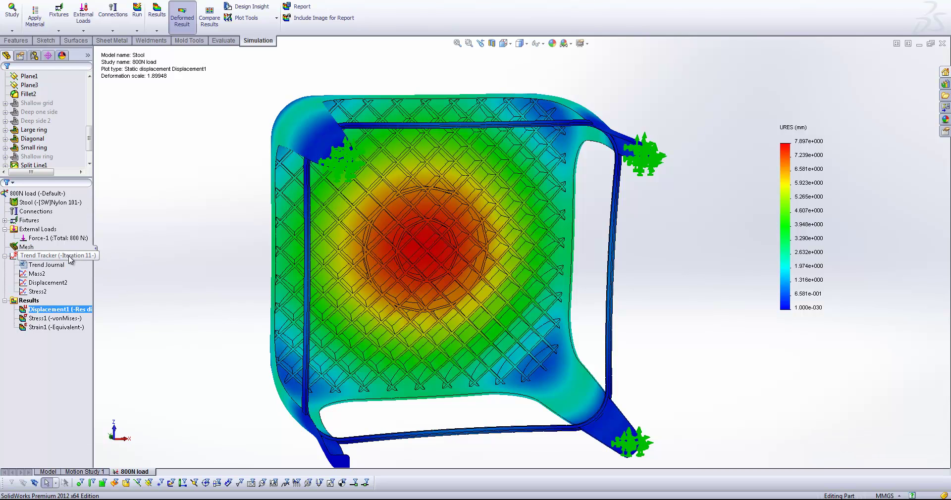
click(43, 283)
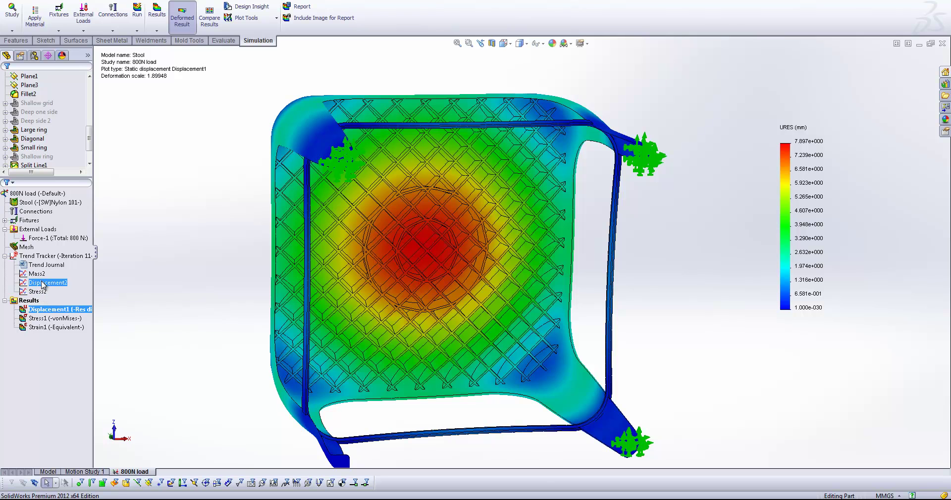
double_click(43, 283)
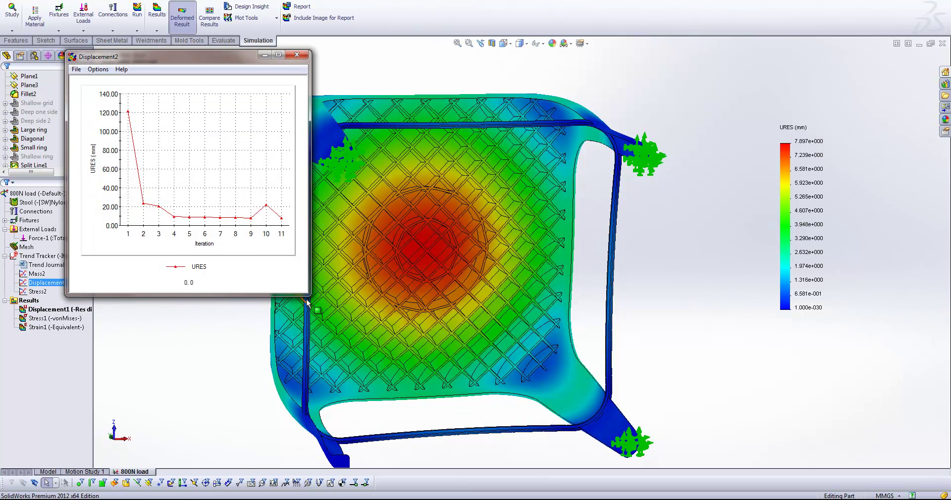
drag(307, 297, 560, 416)
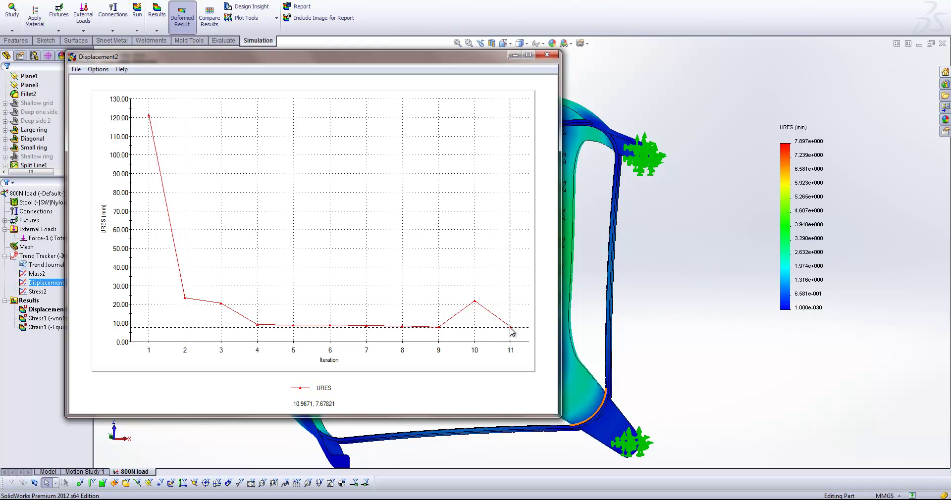
Close the trend graph and open the Trend Journal report in Microsoft Word.
click(546, 55)
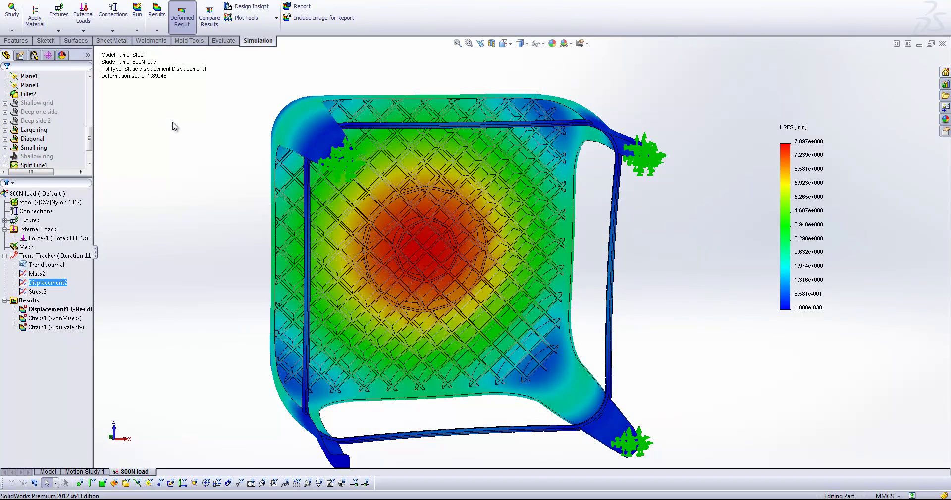
click(23, 267)
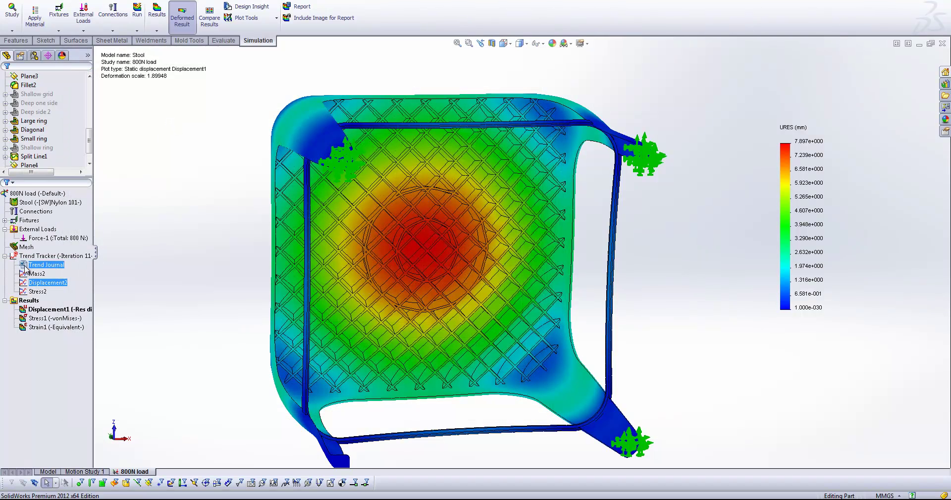
click(25, 267)
double_click(26, 266)
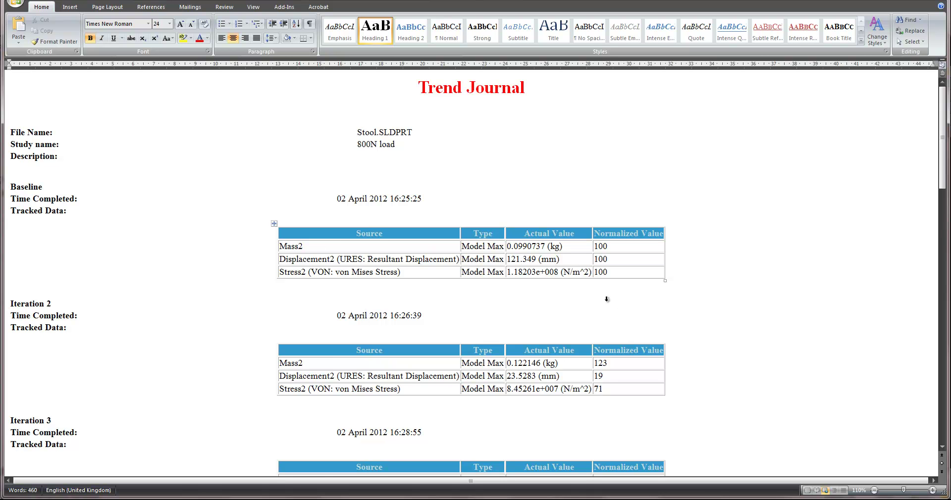
Scroll through the Mass2, Displacement2 and Stress2 tables for Iterations 1 to 11.
scroll(432, 326, down, 2)
scroll(431, 327, down, 4)
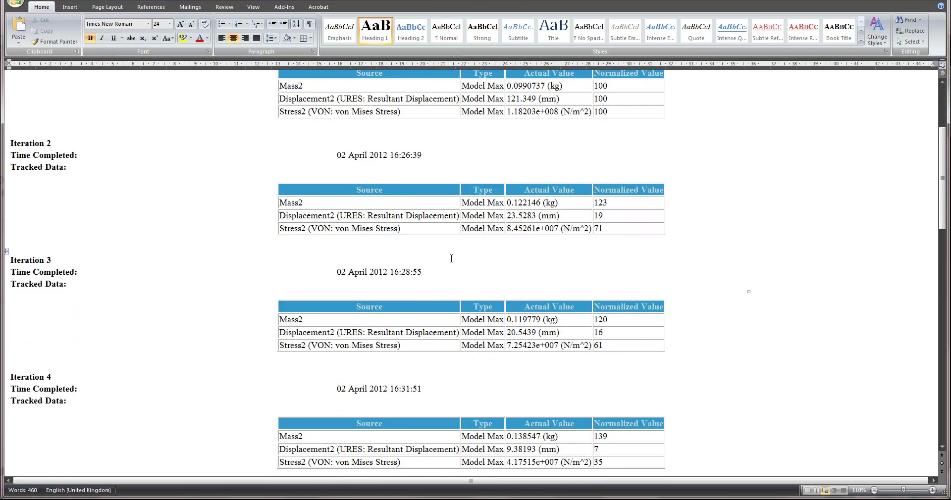
scroll(309, 262, down, 1)
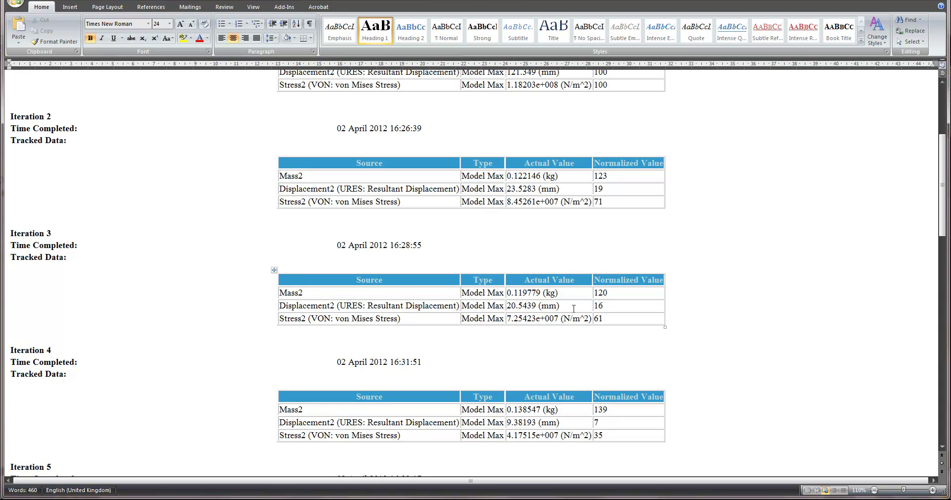
scroll(547, 341, down, 5)
scroll(547, 341, down, 18)
scroll(537, 321, down, 2)
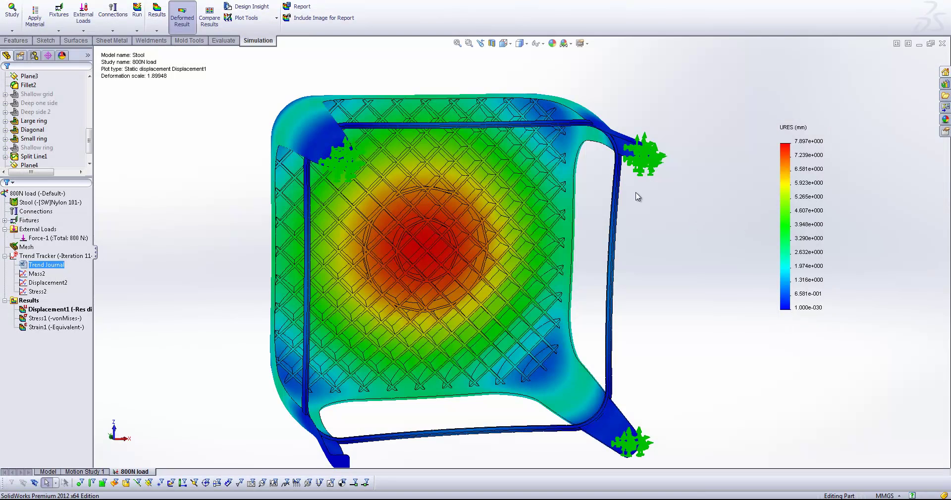
click(37, 211)
right_click(36, 256)
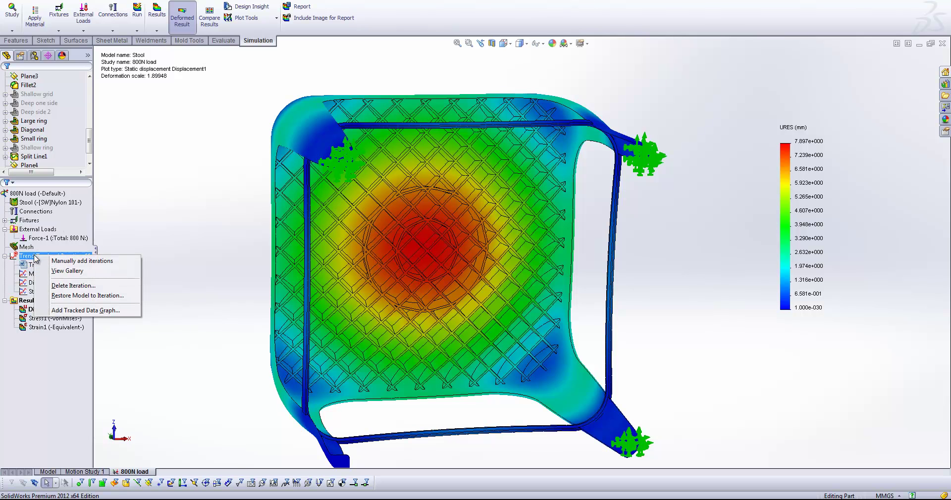
click(68, 271)
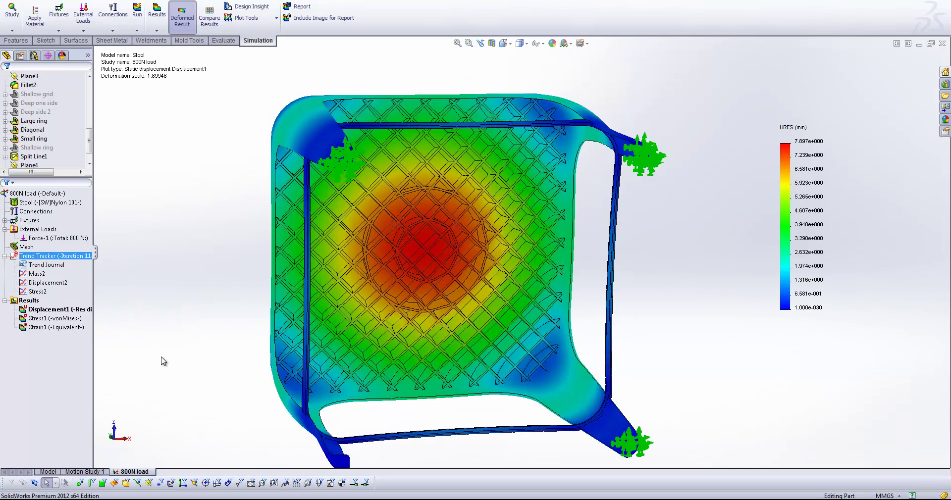
Restore the model to Iteration 7 from the Trend Tracker, accept the warning, and select the Stool_007 part.
right_click(18, 259)
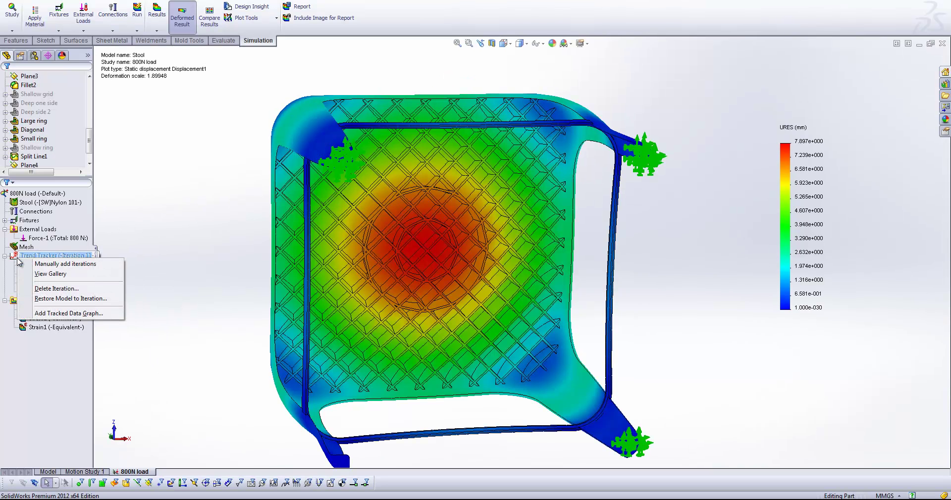
click(78, 300)
click(489, 249)
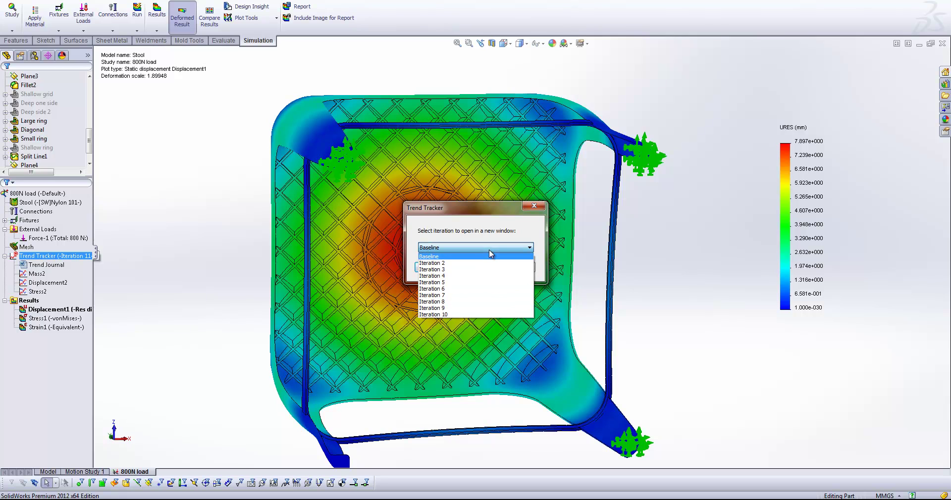
click(467, 295)
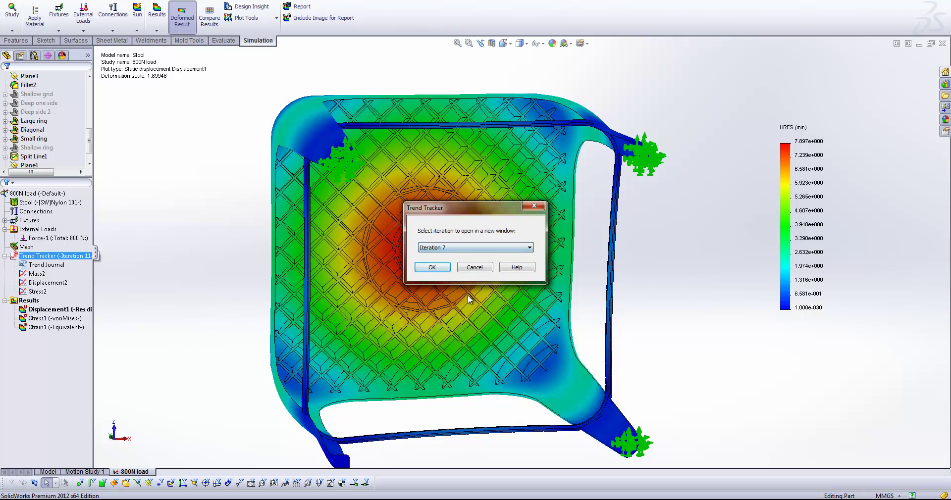
click(432, 267)
click(502, 272)
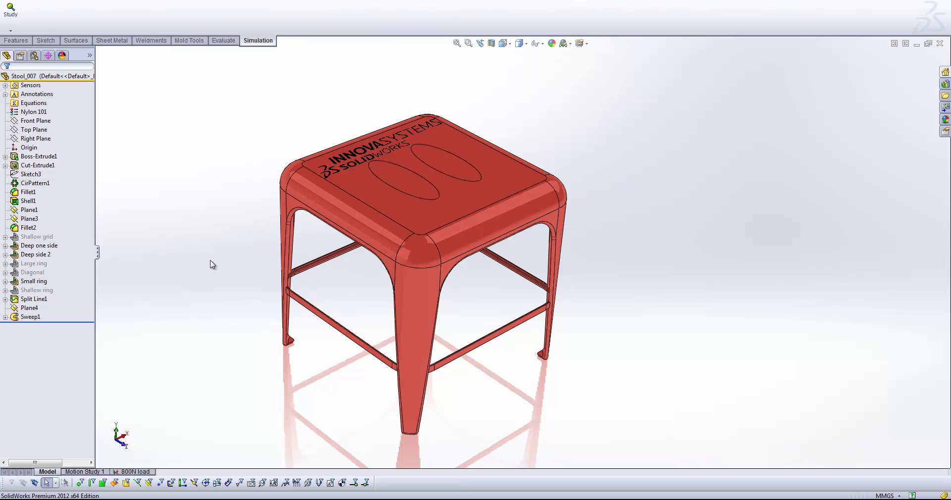
click(39, 88)
click(26, 77)
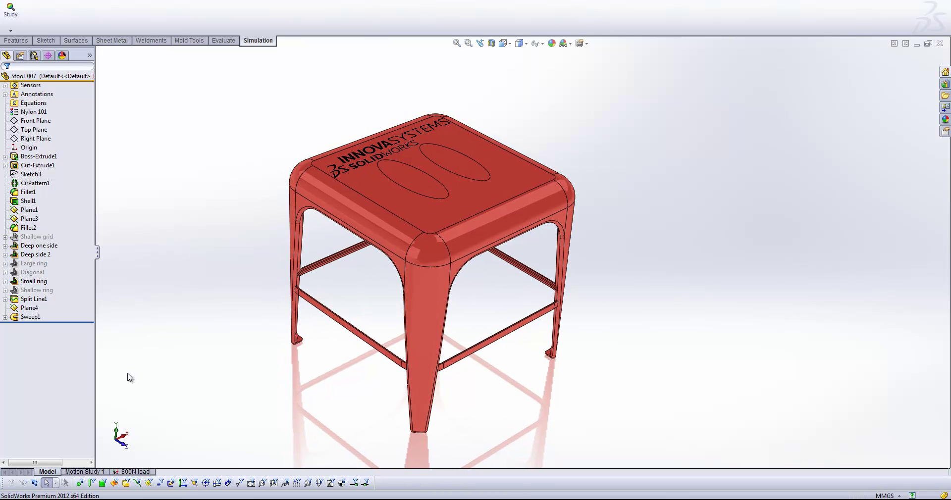
click(57, 499)
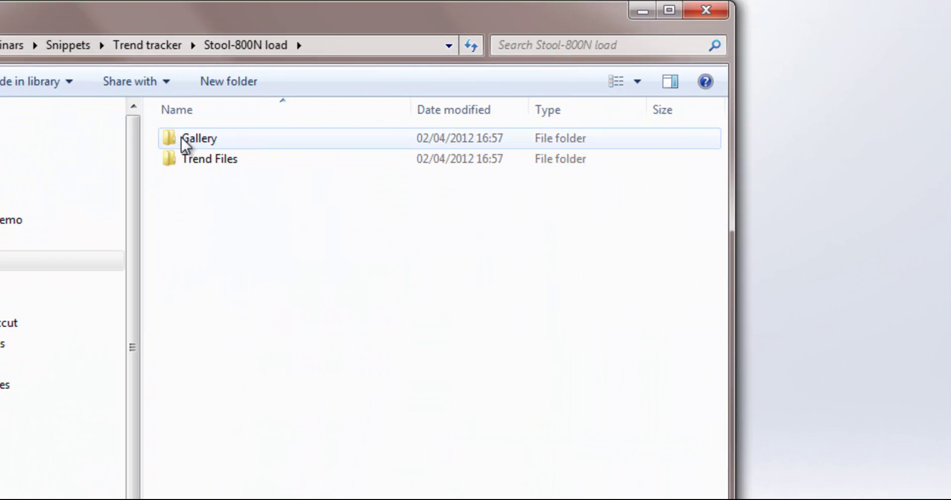
double_click(183, 140)
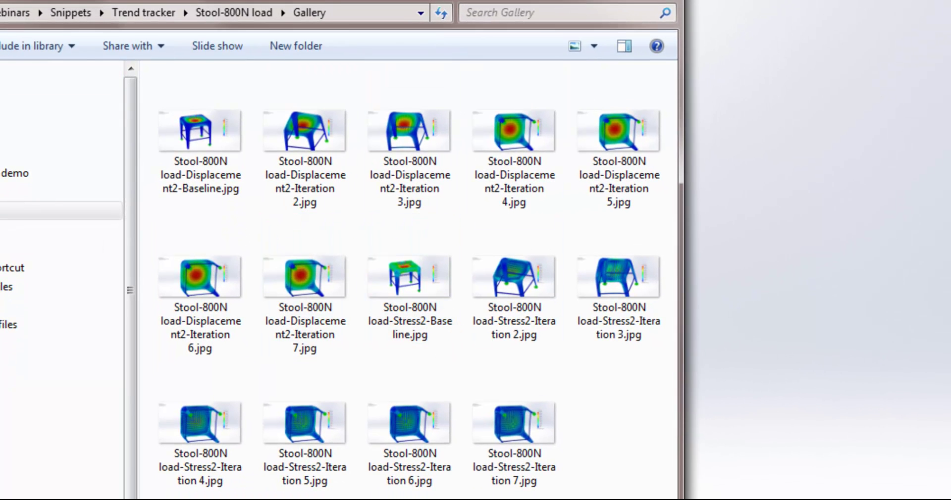
click(0, 12)
double_click(167, 117)
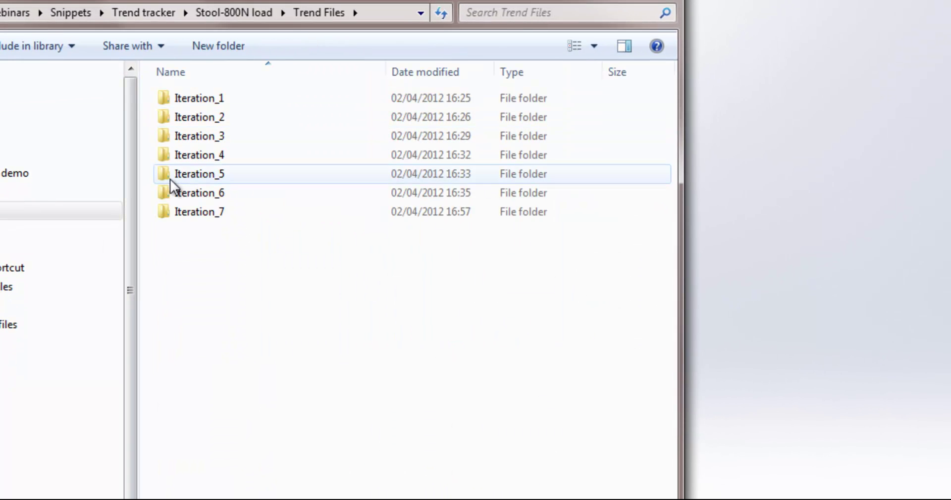
double_click(167, 214)
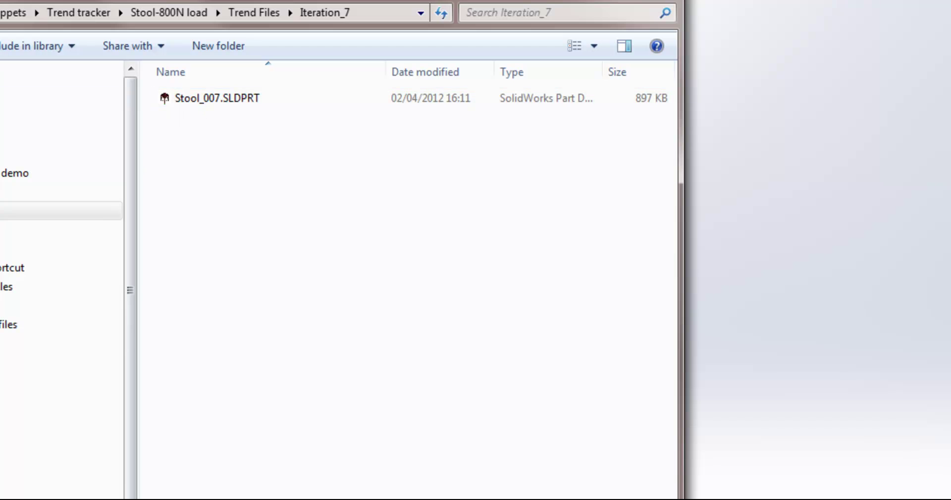
key(BackSpace)
double_click(166, 174)
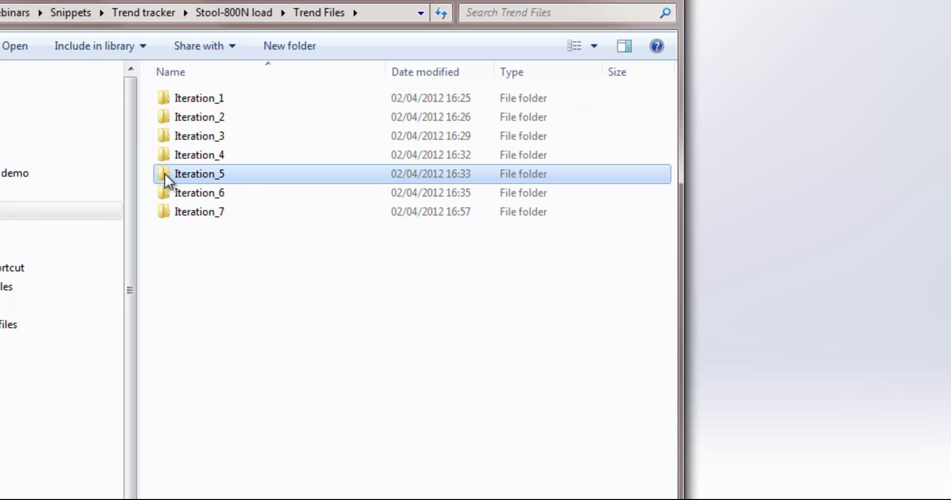
click(175, 103)
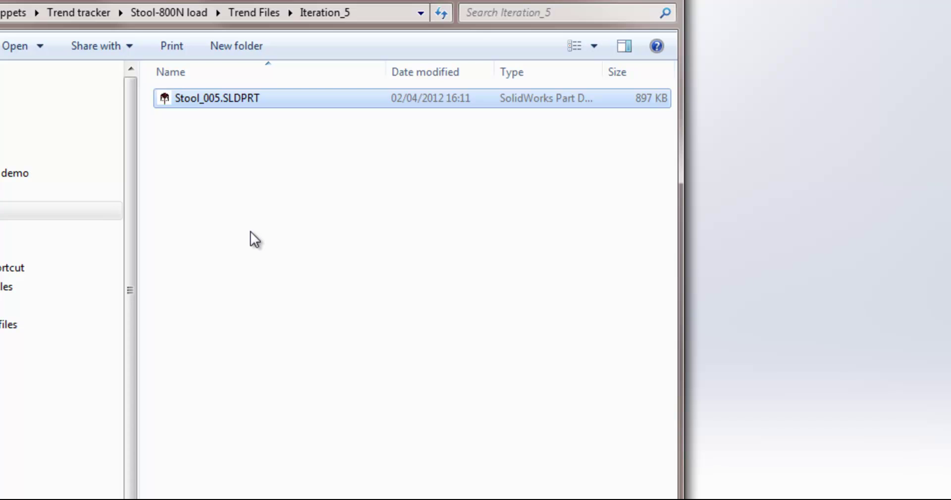
click(630, 8)
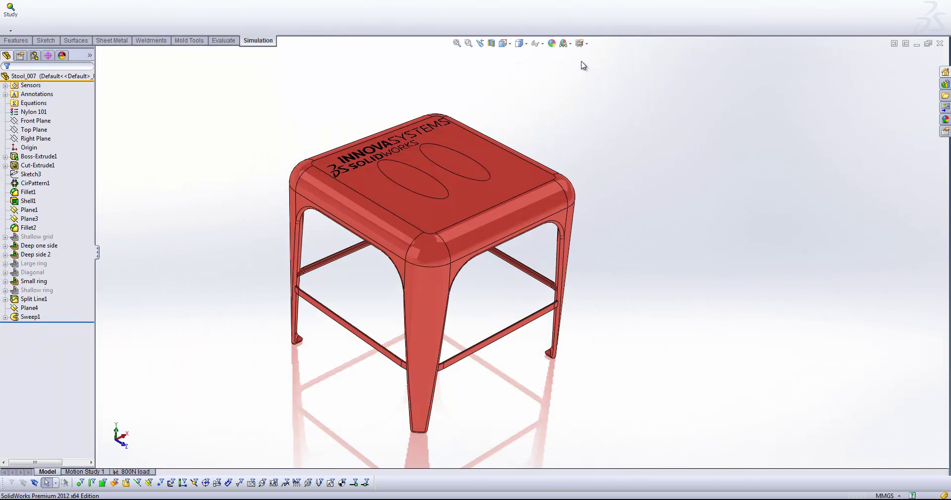
Switch to the 800N load study to show Stool_007's fixed feet and 800 N force.
click(130, 472)
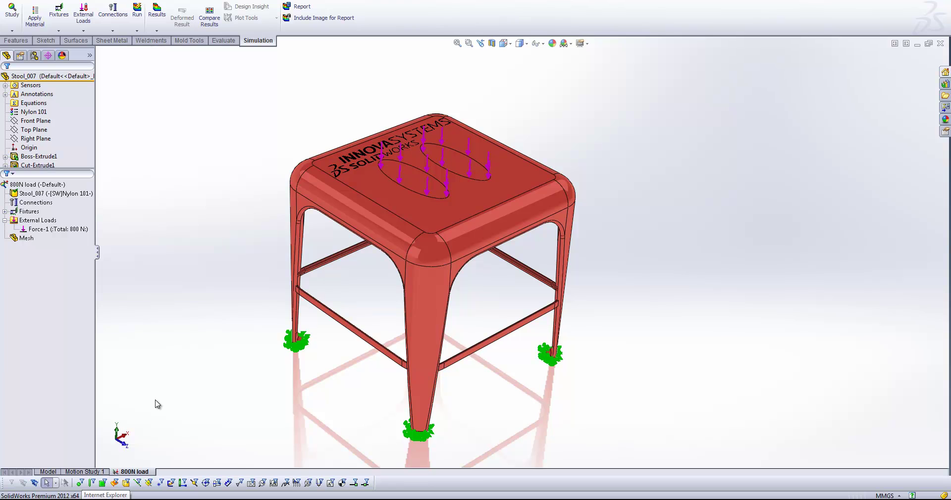